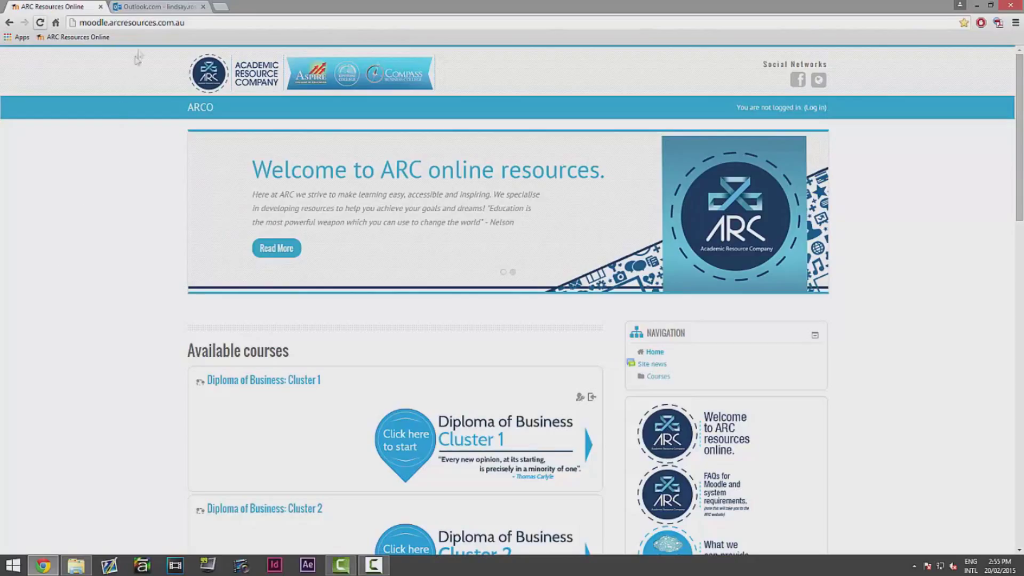
# Step: Switch to the Outlook.com tab holding the new user account email
pyautogui.click(156, 8)
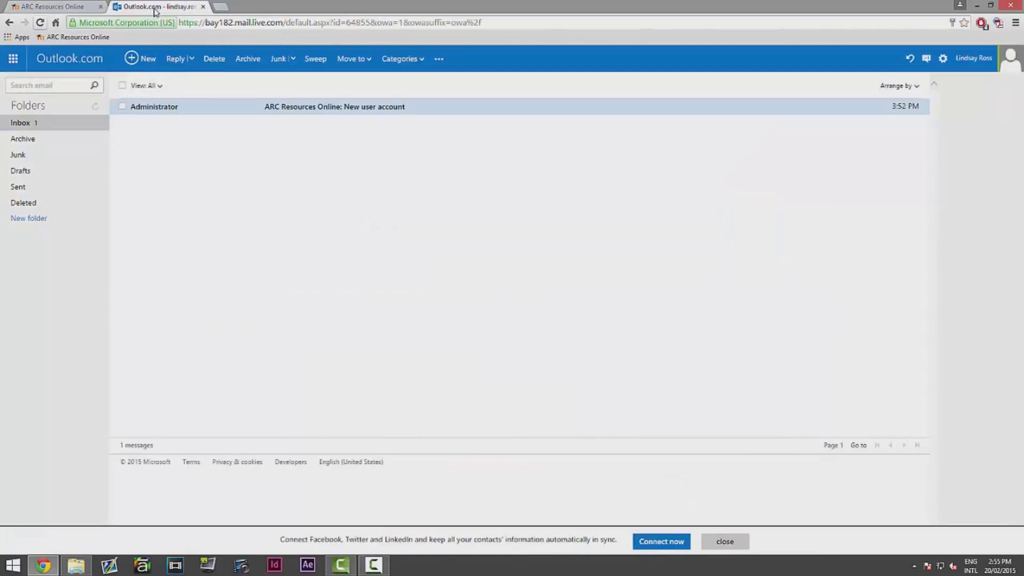
# Step: Open the Administrator's new account email, follow its Moodle login link, then return to the email
pyautogui.moveTo(155, 110)
pyautogui.click(155, 108)
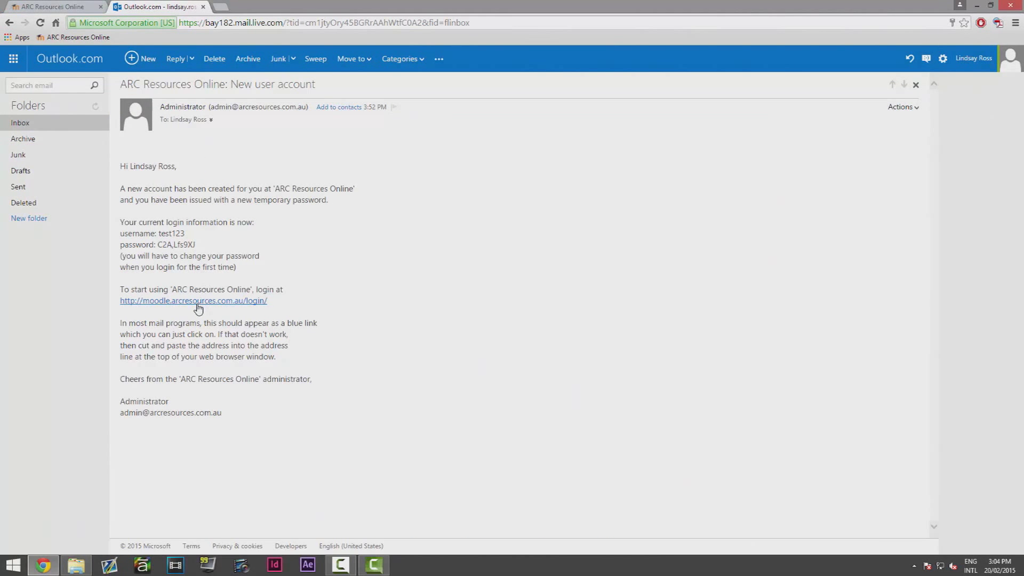
pyautogui.click(168, 304)
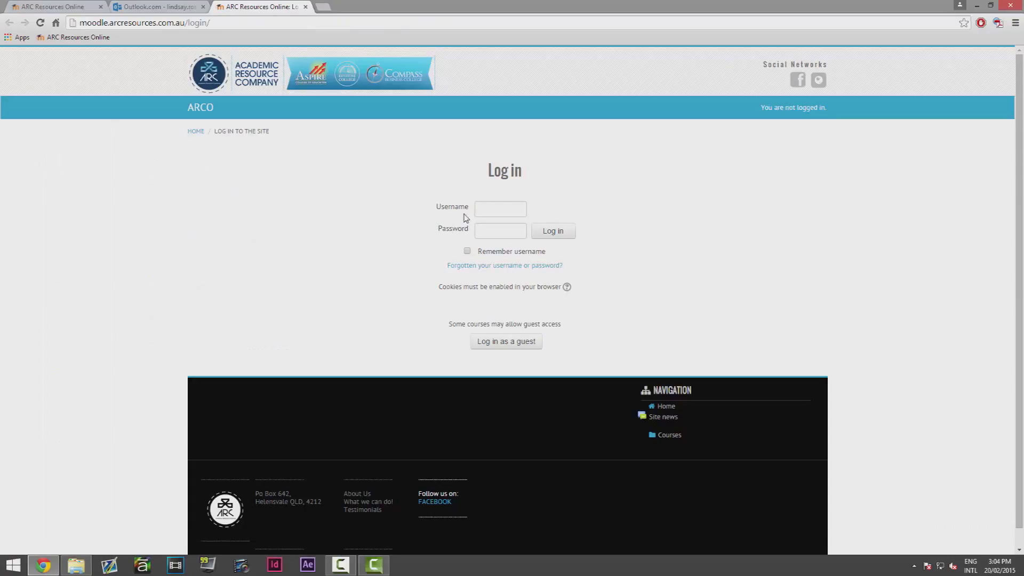
pyautogui.click(174, 9)
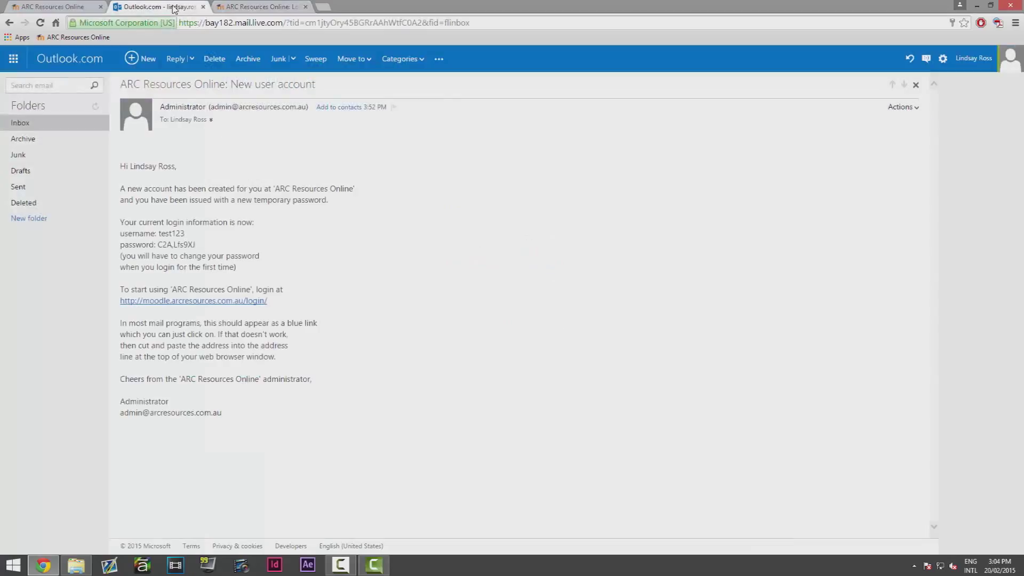
# Step: Copy the username test123 from the email into the ARC login Username field
pyautogui.moveTo(159, 233); pyautogui.dragTo(186, 234)
pyautogui.rightClick(175, 235)
pyautogui.click(192, 241)
pyautogui.click(233, 7)
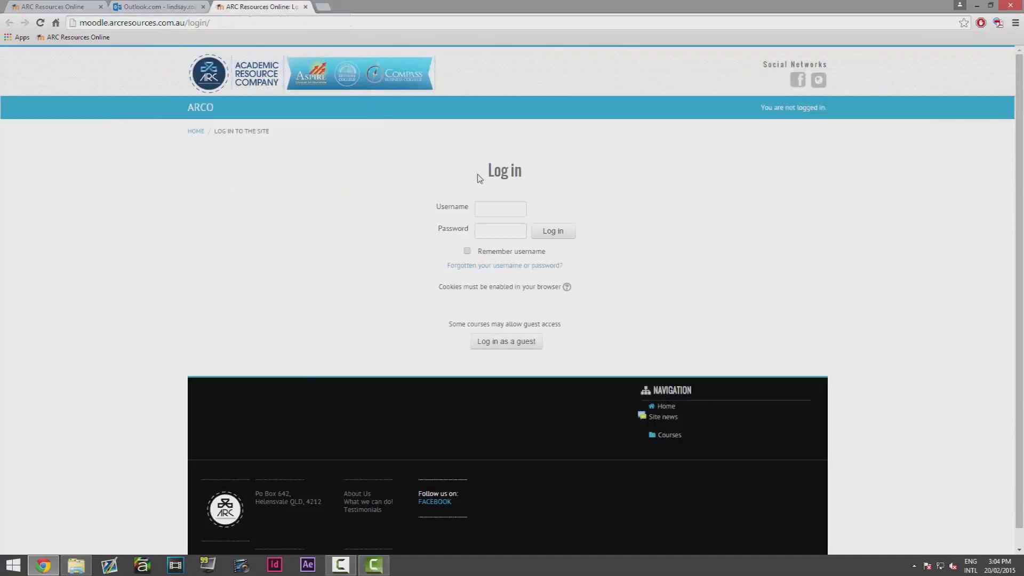
pyautogui.click(499, 206)
pyautogui.hotkey('ctrl', 'v')
# Step: Paste the emailed temporary password into the Password field and log in
pyautogui.click(160, 8)
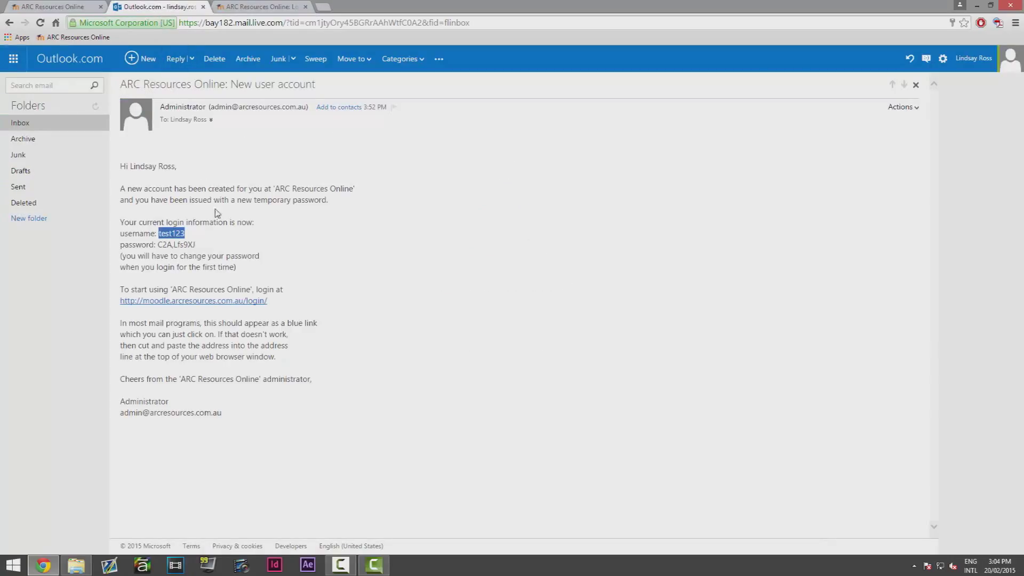
pyautogui.moveTo(196, 243); pyautogui.dragTo(159, 245)
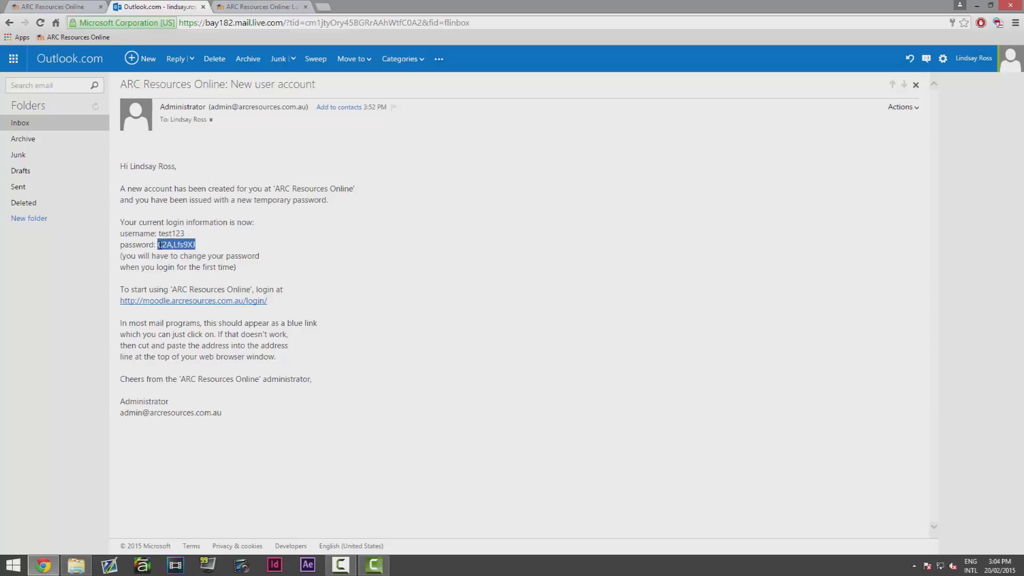
pyautogui.click(240, 9)
pyautogui.click(488, 237)
pyautogui.hotkey('ctrl', 'v')
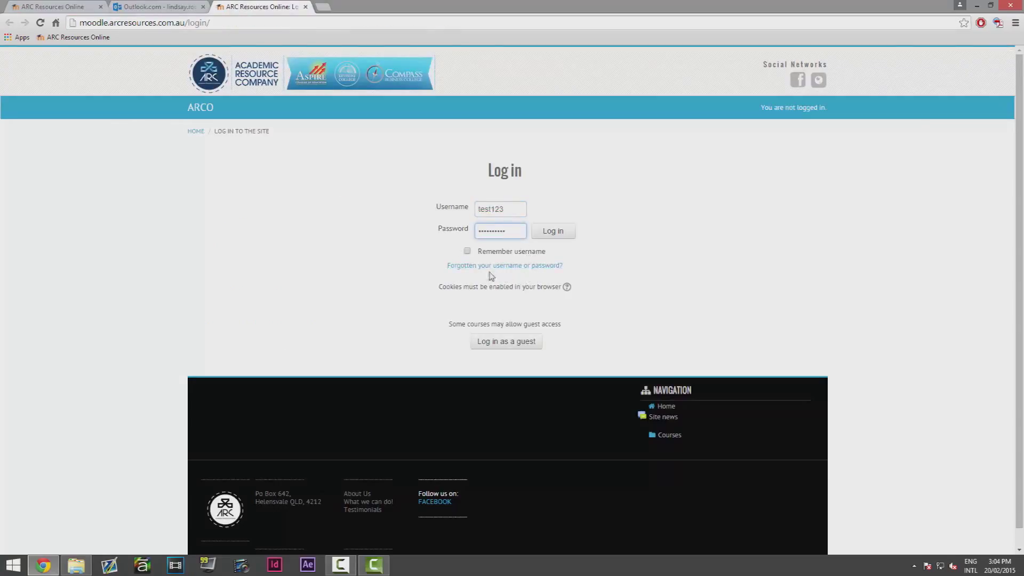
pyautogui.click(554, 236)
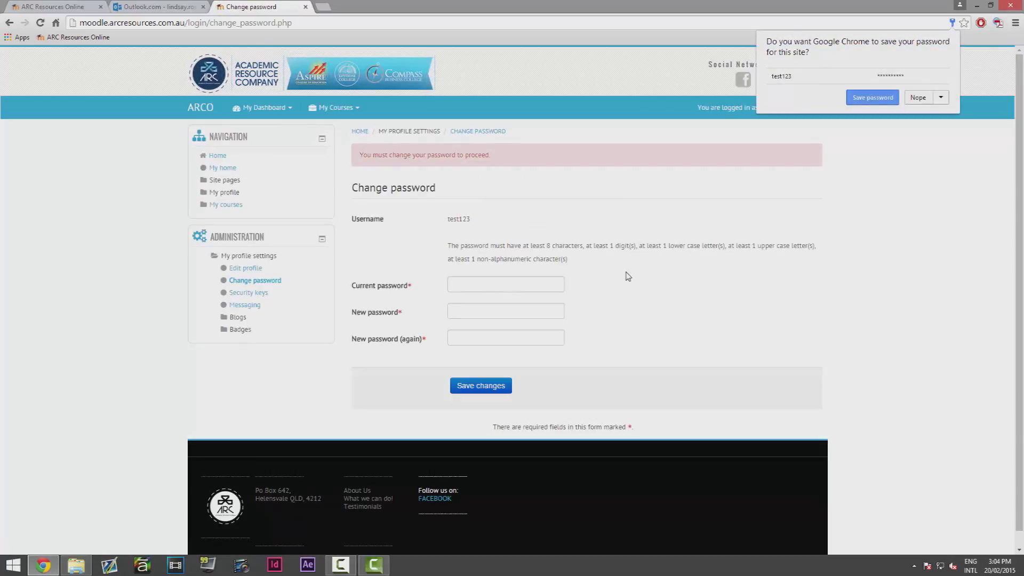
# Step: Decline Chrome's password saving, then replace the temporary password with a new one
pyautogui.click(918, 98)
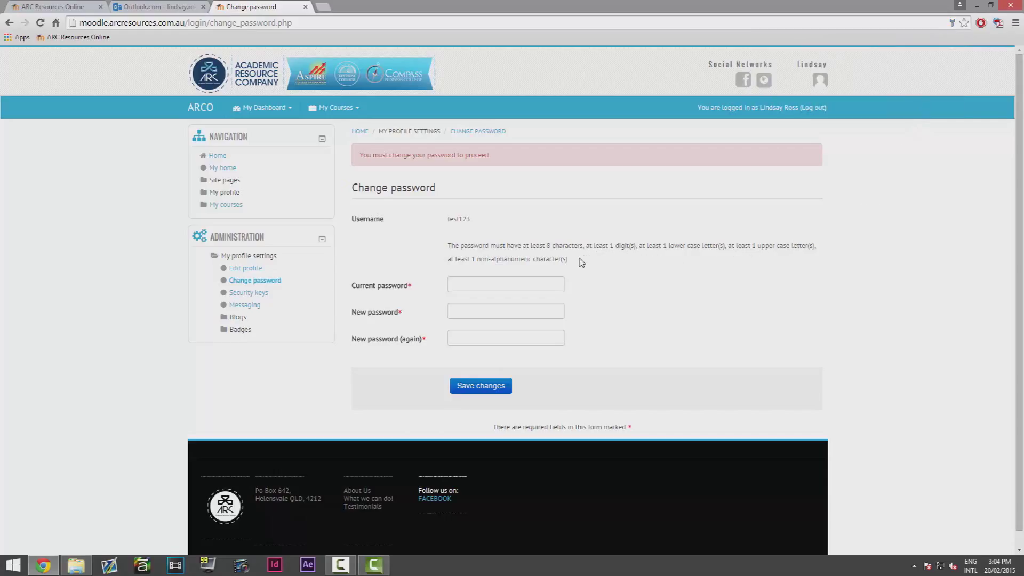
pyautogui.click(524, 283)
pyautogui.hotkey('ctrl', 'v')
pyautogui.click(485, 308)
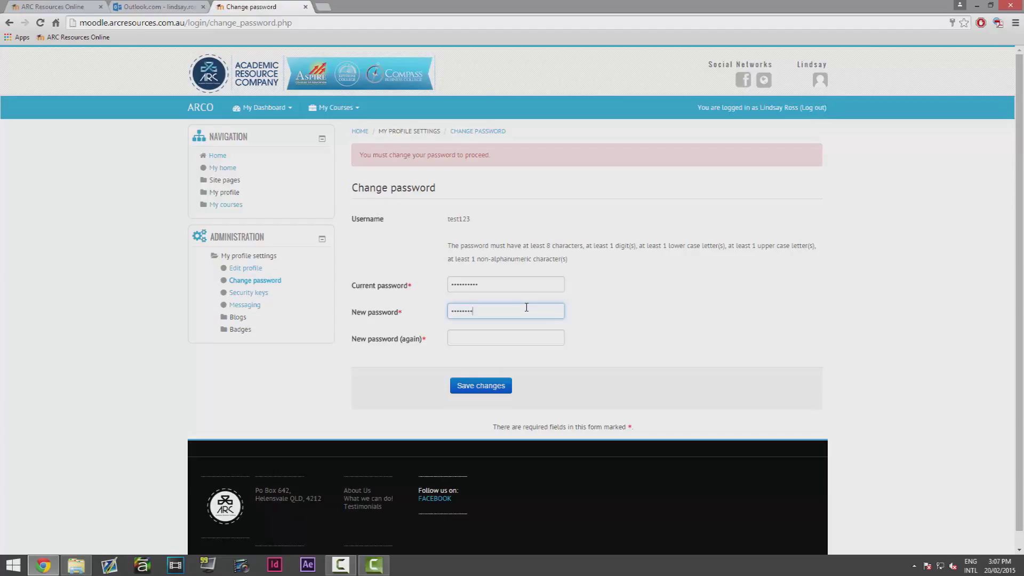
pyautogui.write('**')
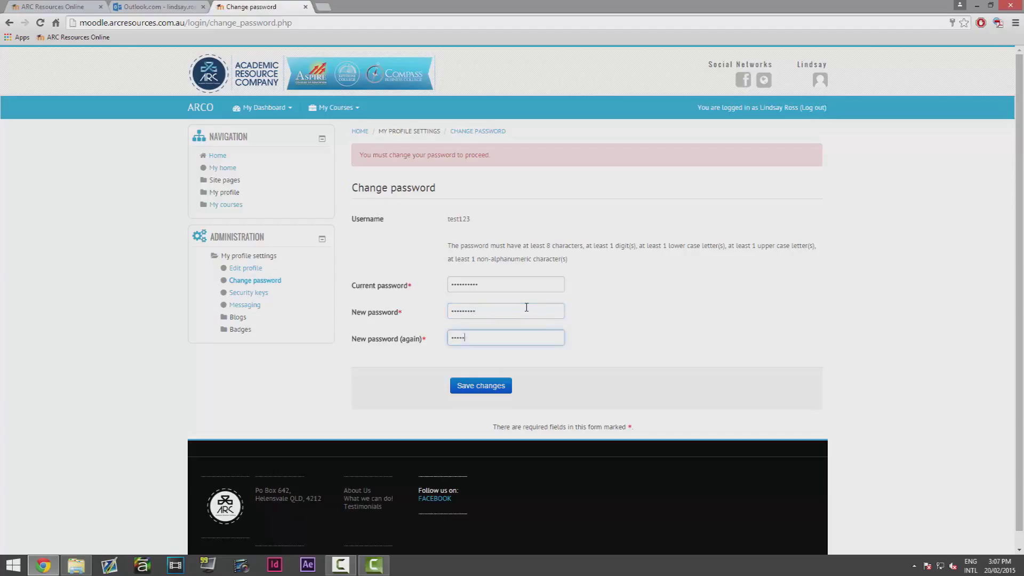
pyautogui.press('Return')
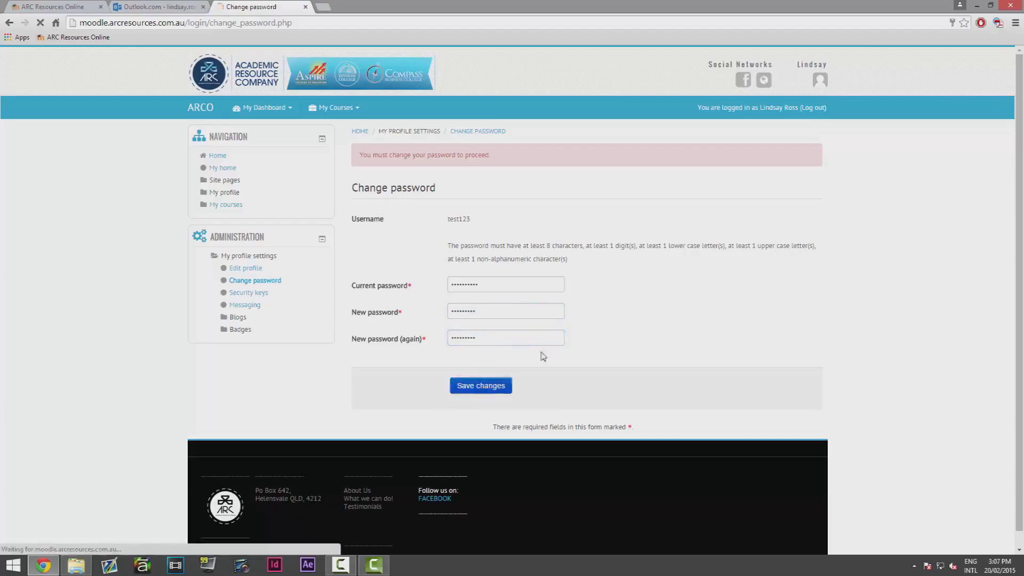
pyautogui.click(873, 98)
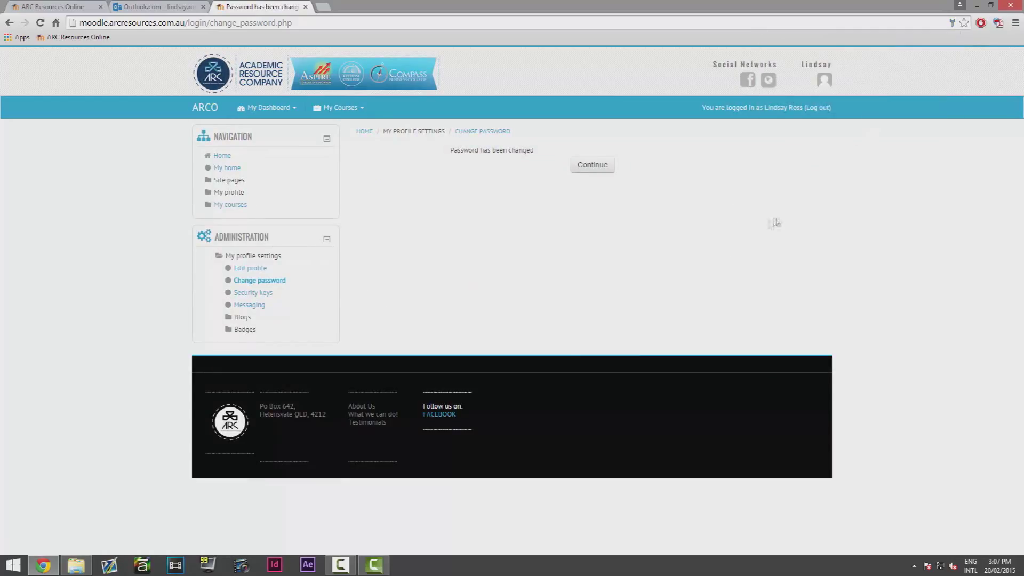
pyautogui.click(592, 167)
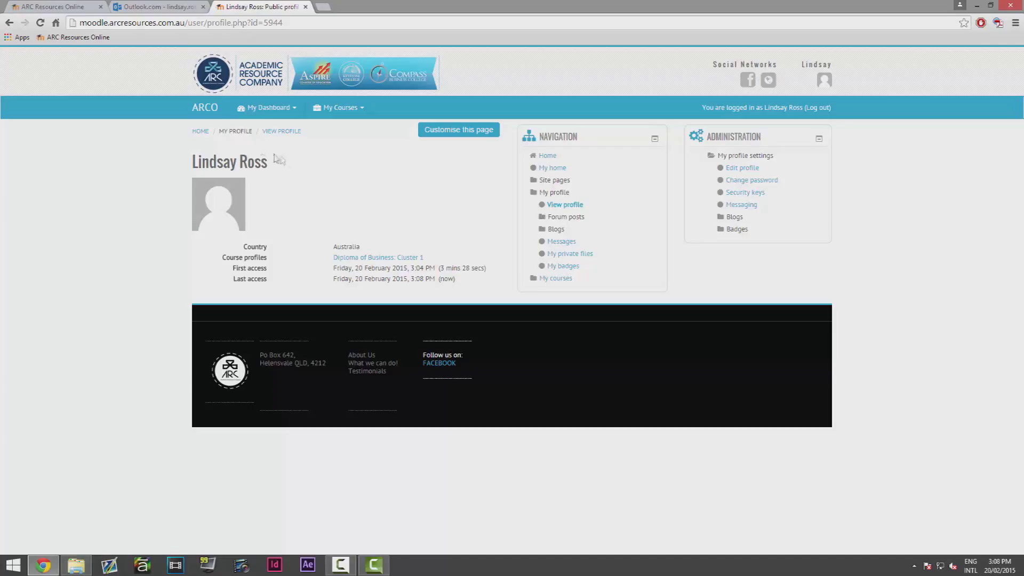
# Step: Return to the ARCO site home and expand the My Dashboard menu
pyautogui.click(211, 113)
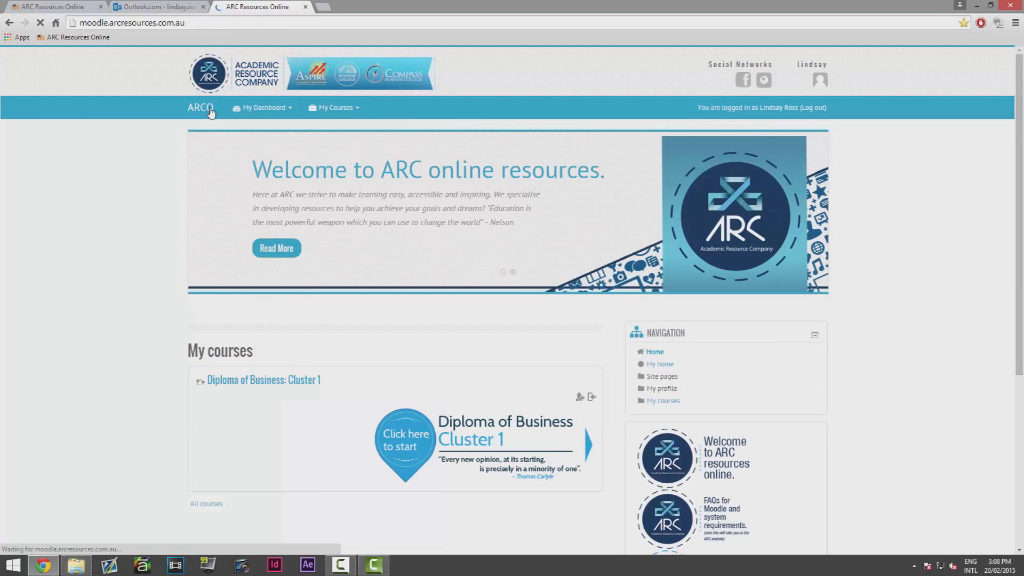
pyautogui.scroll(-2, 303, 279)
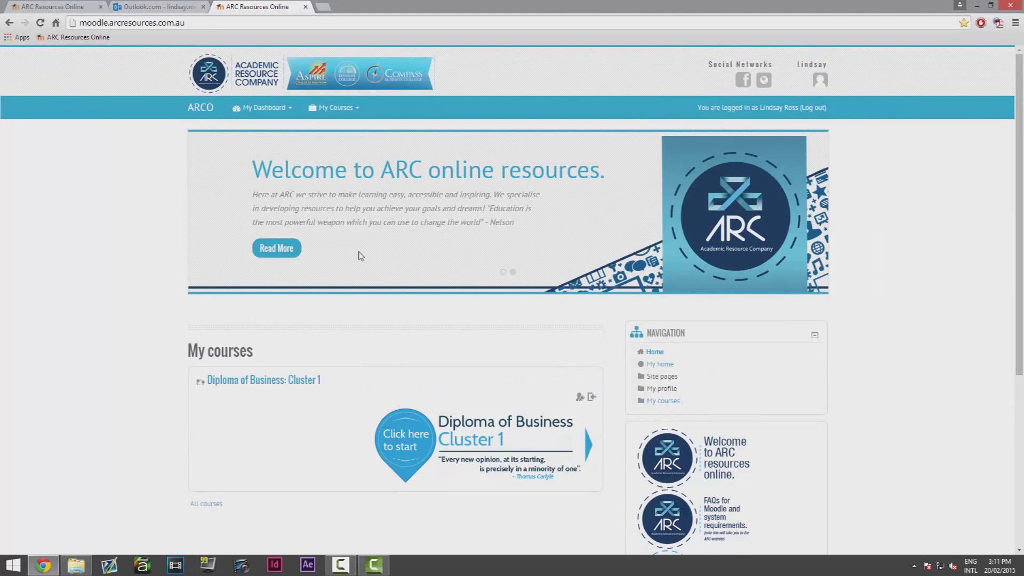
pyautogui.click(264, 107)
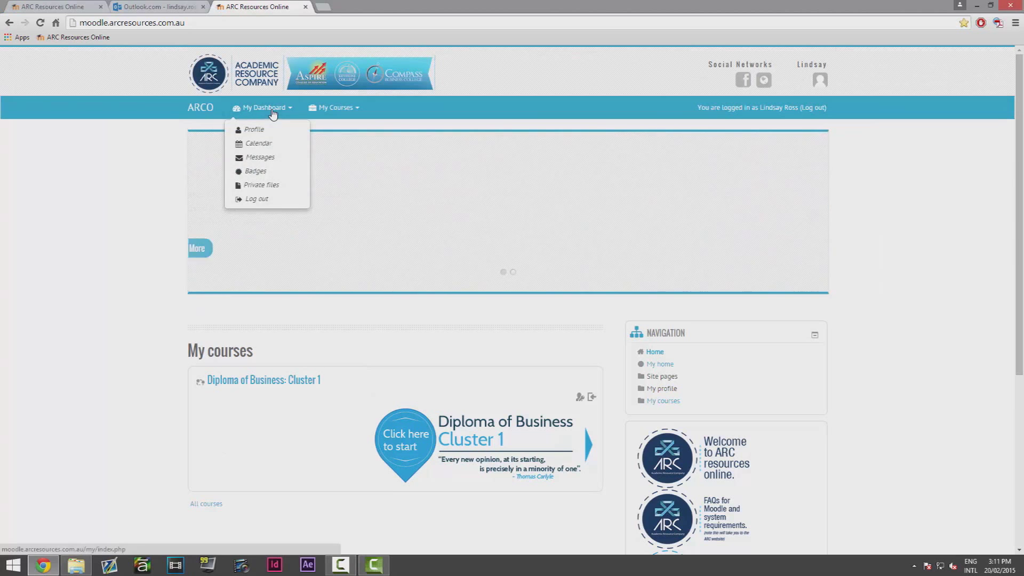